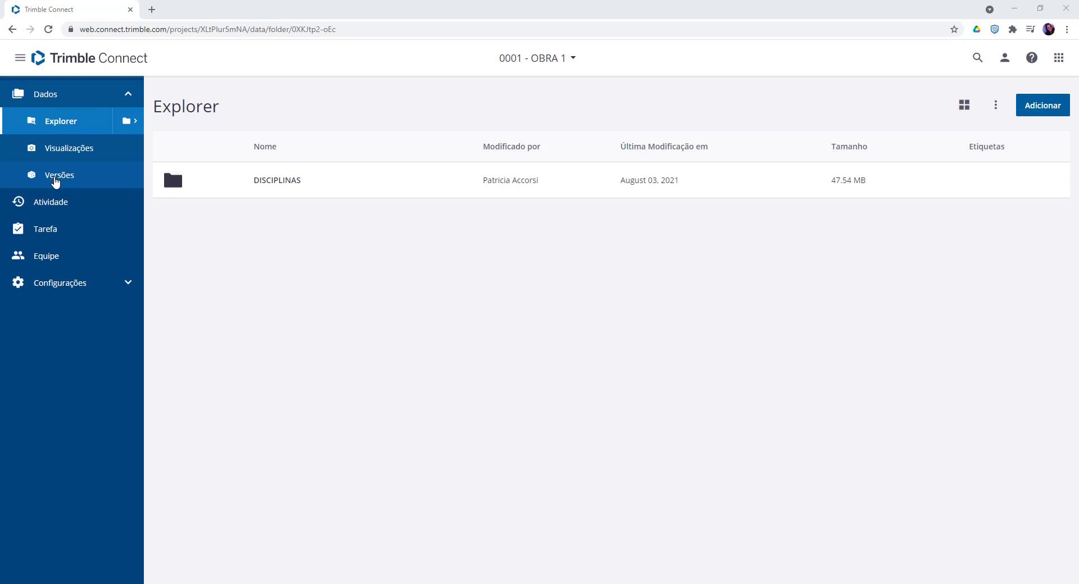
# Start a new release in the project's Versões list, named "Emissão Inicial" with due date 08/31/2021.
pyautogui.click(56, 175)
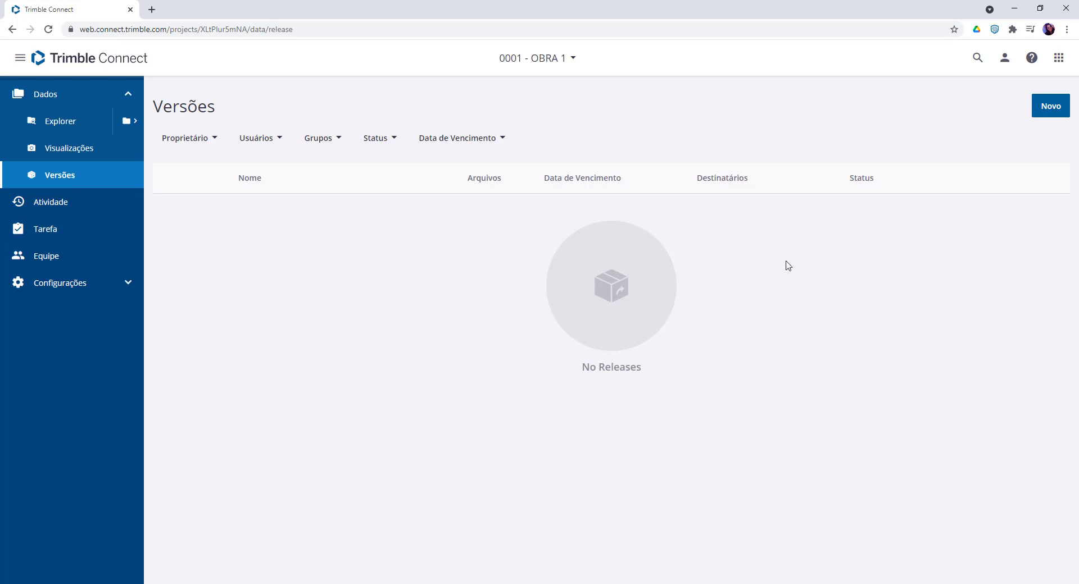
pyautogui.click(1050, 107)
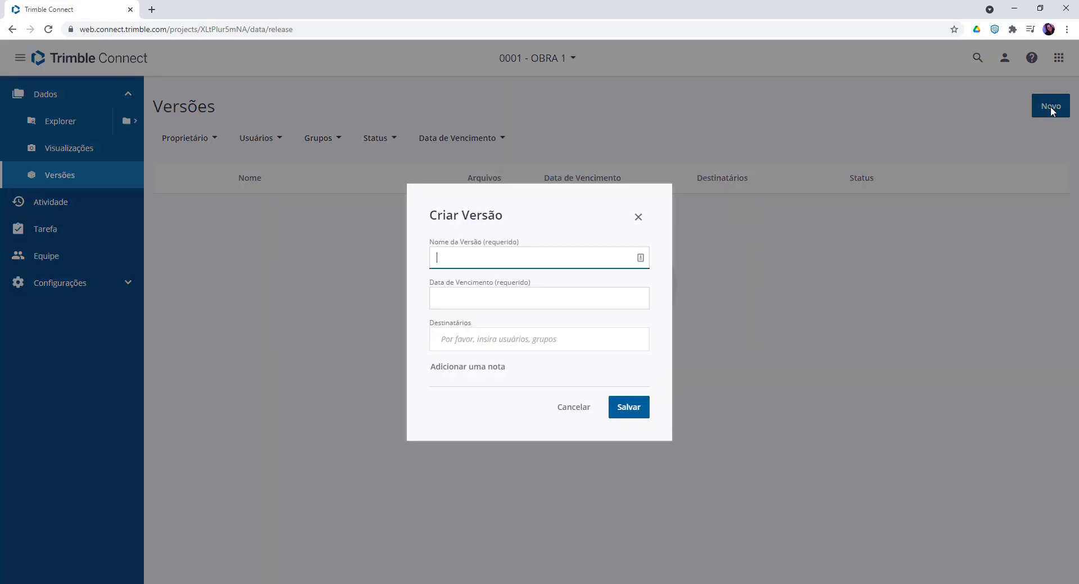
pyautogui.write('Emissão Inicial')
pyautogui.press('Tab')
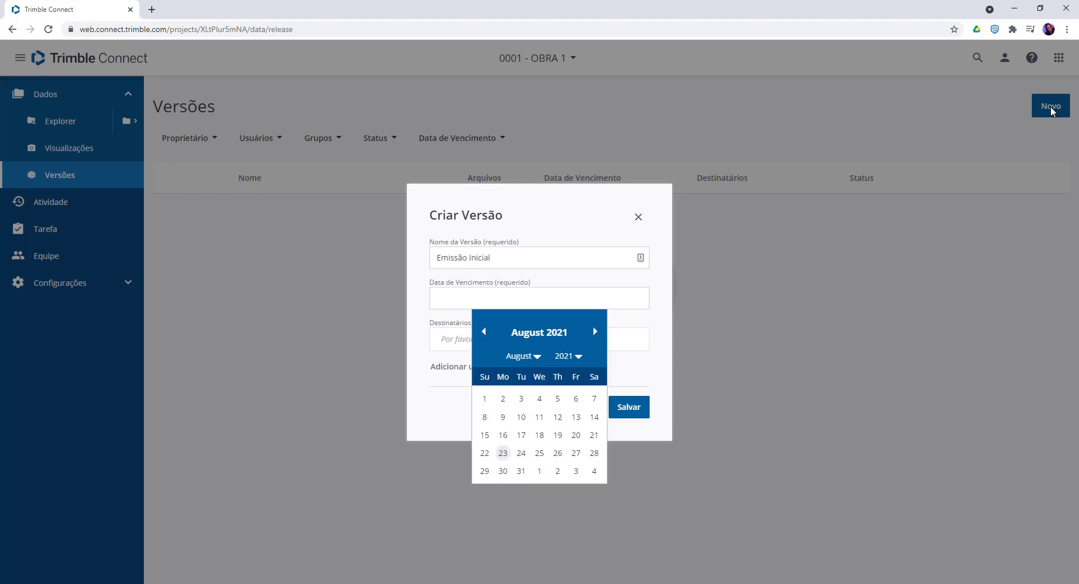
pyautogui.click(522, 470)
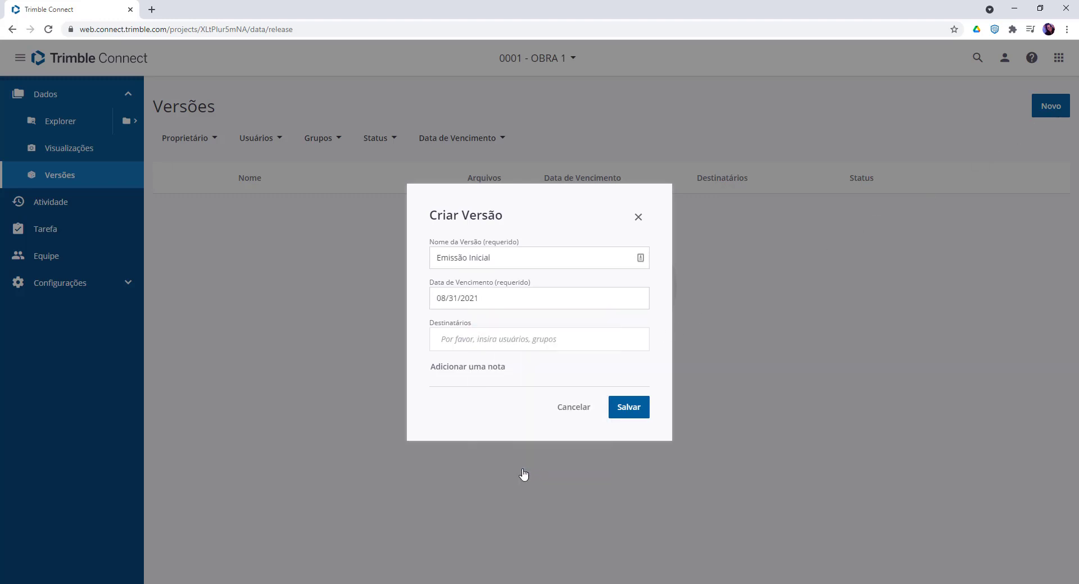
# Add two project members as recipients and the note "Emissão Inicial", and save the release.
pyautogui.click(498, 341)
pyautogui.write('Patri')
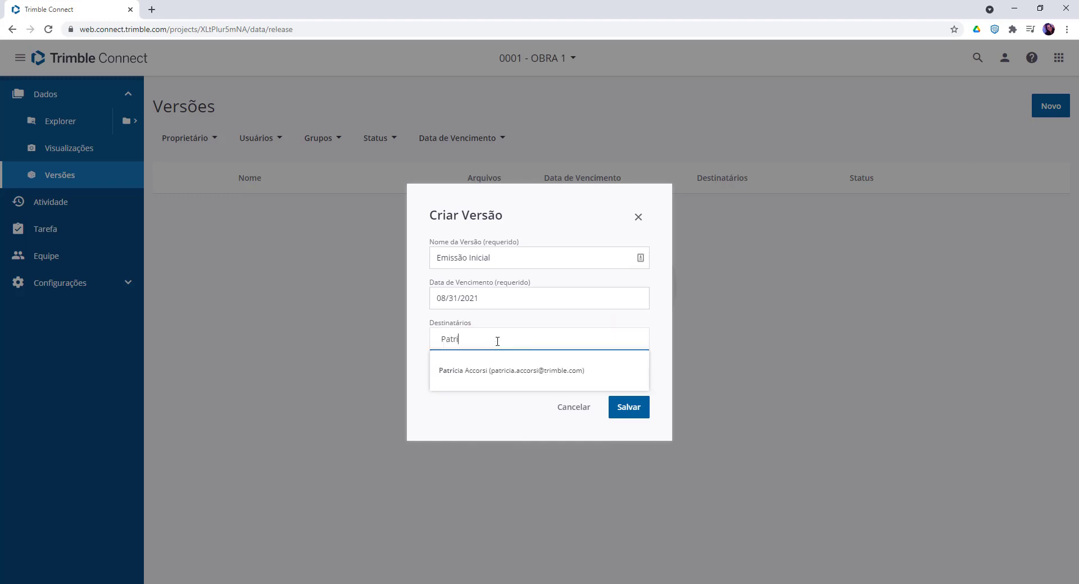
pyautogui.click(491, 370)
pyautogui.write('Carlo')
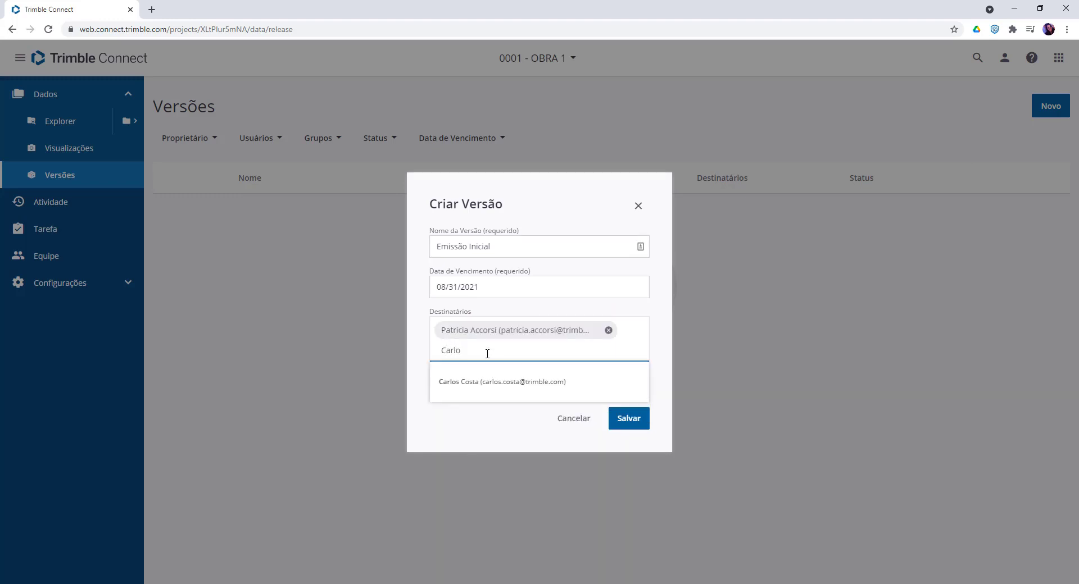
pyautogui.click(487, 381)
pyautogui.click(485, 390)
pyautogui.write('Emissão Inicial')
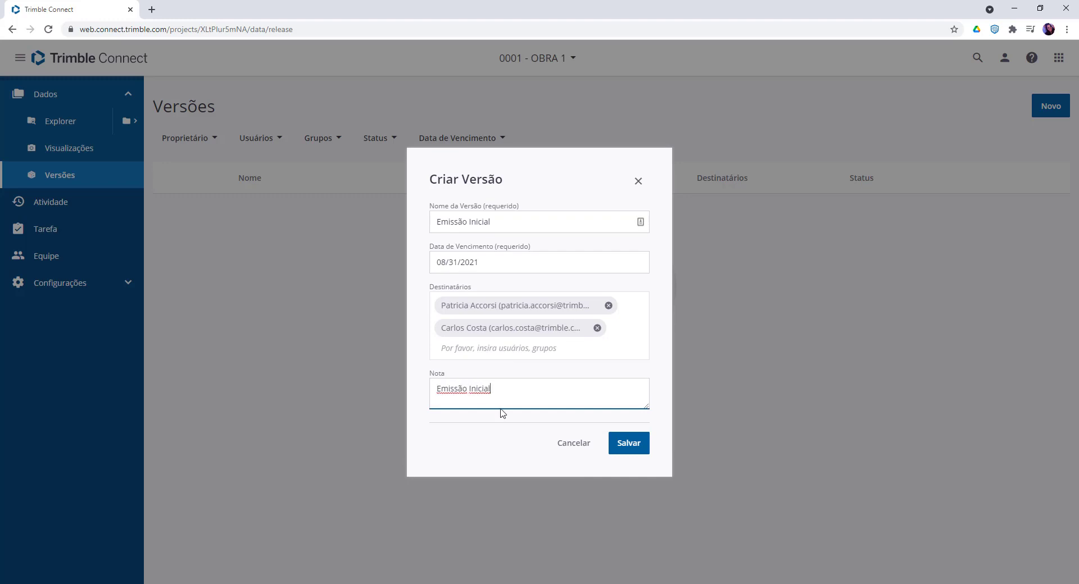
pyautogui.click(629, 444)
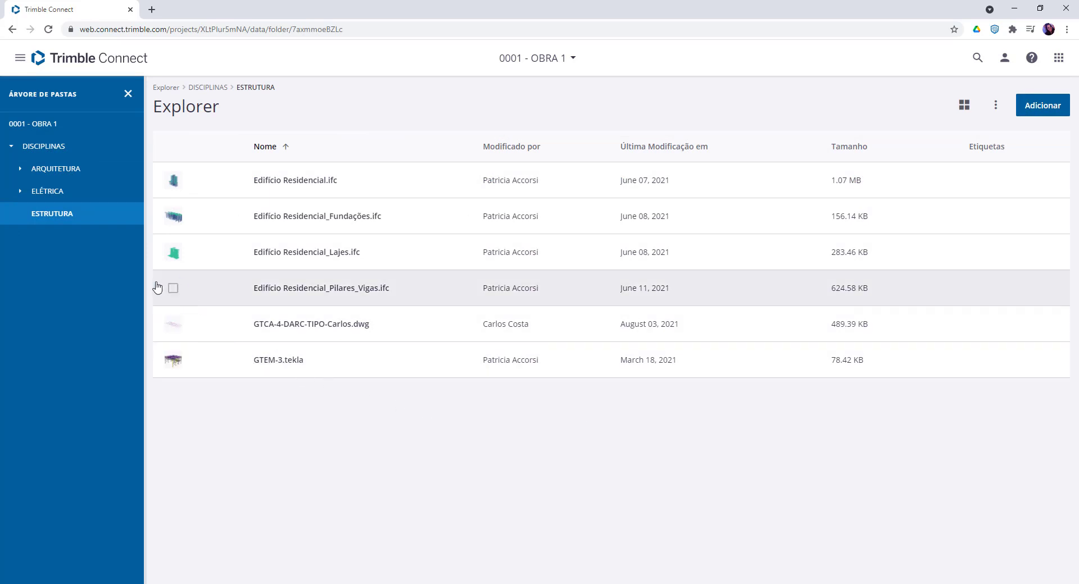
# Add the Pilares_Vigas, Lajes and Fundações IFC files from the ESTRUTURA folder to the existing release Emissão Inicial and save.
pyautogui.click(173, 288)
pyautogui.click(173, 252)
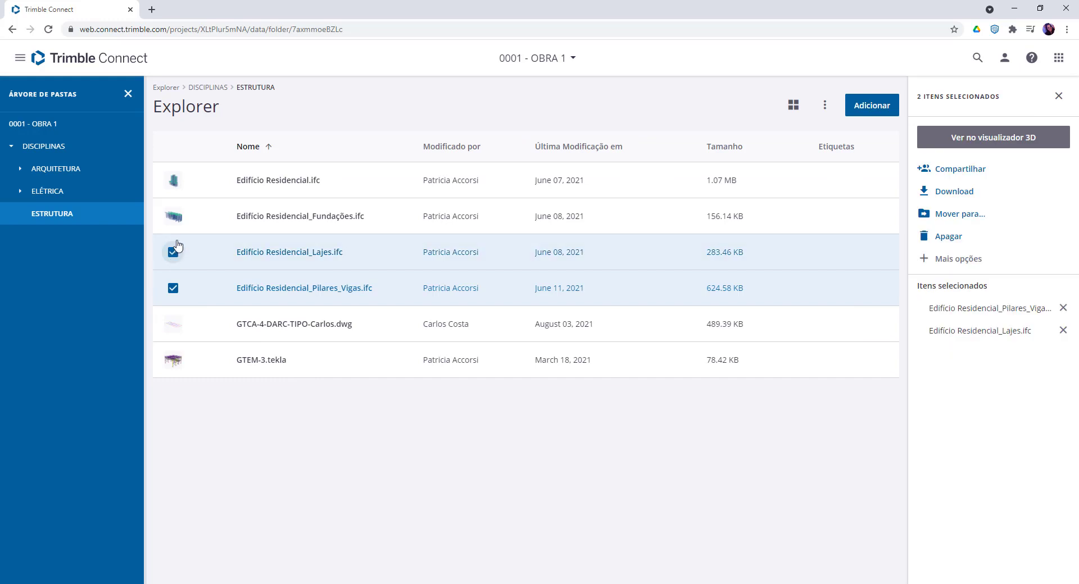
pyautogui.click(173, 217)
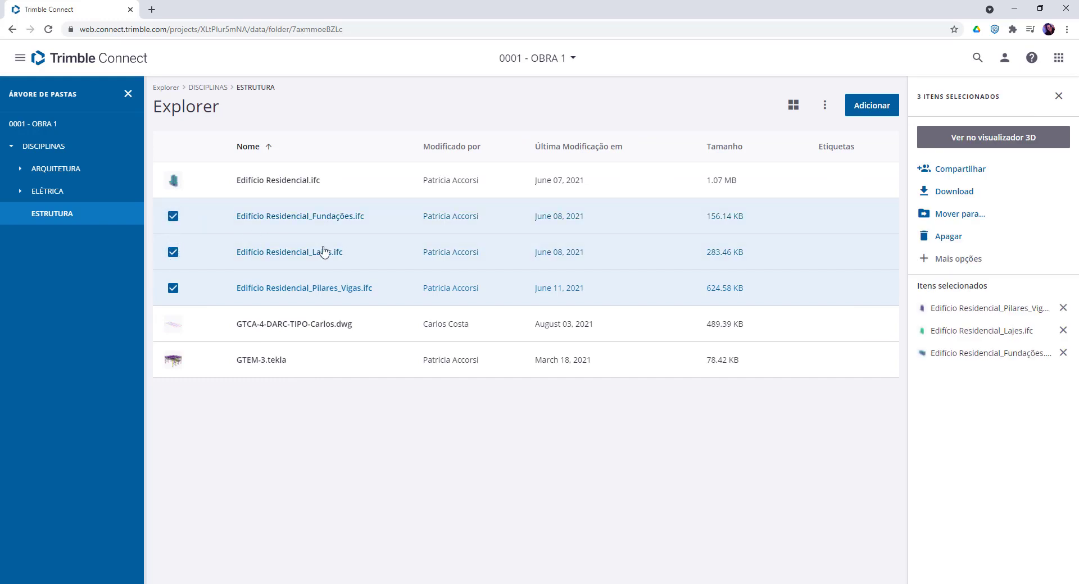
pyautogui.click(945, 264)
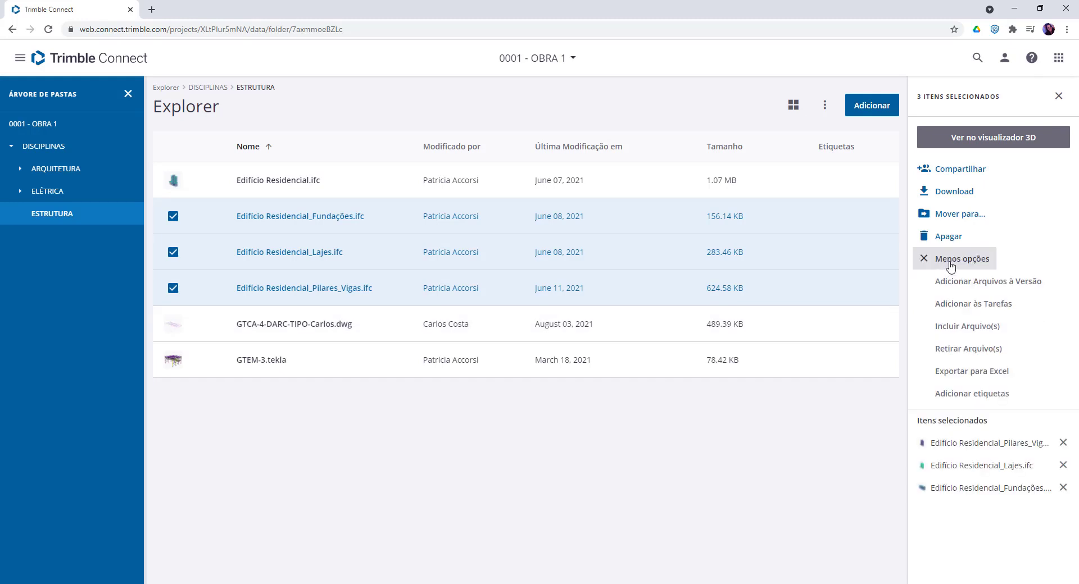
pyautogui.click(985, 288)
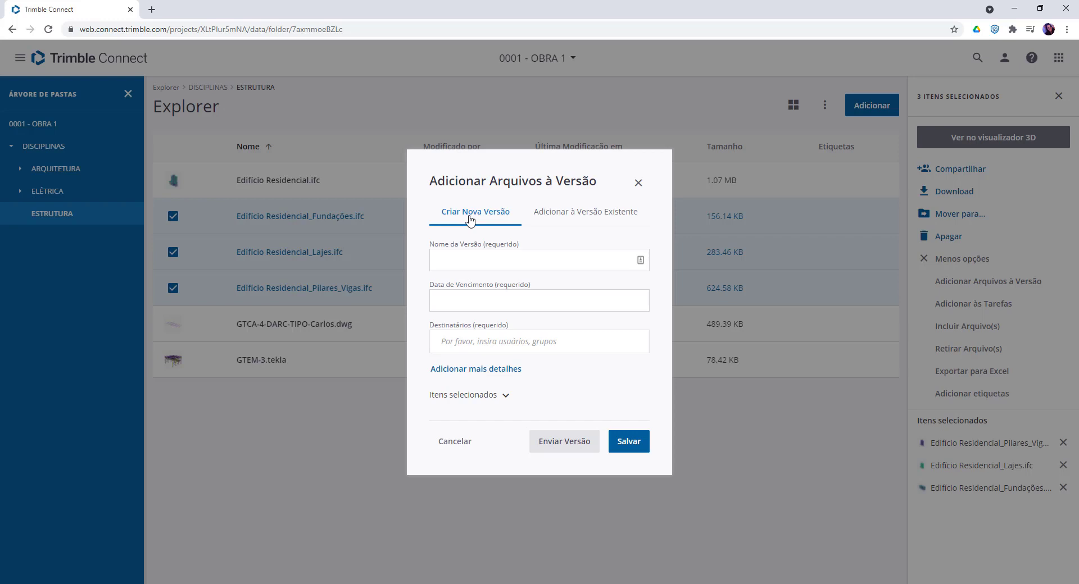
pyautogui.click(598, 223)
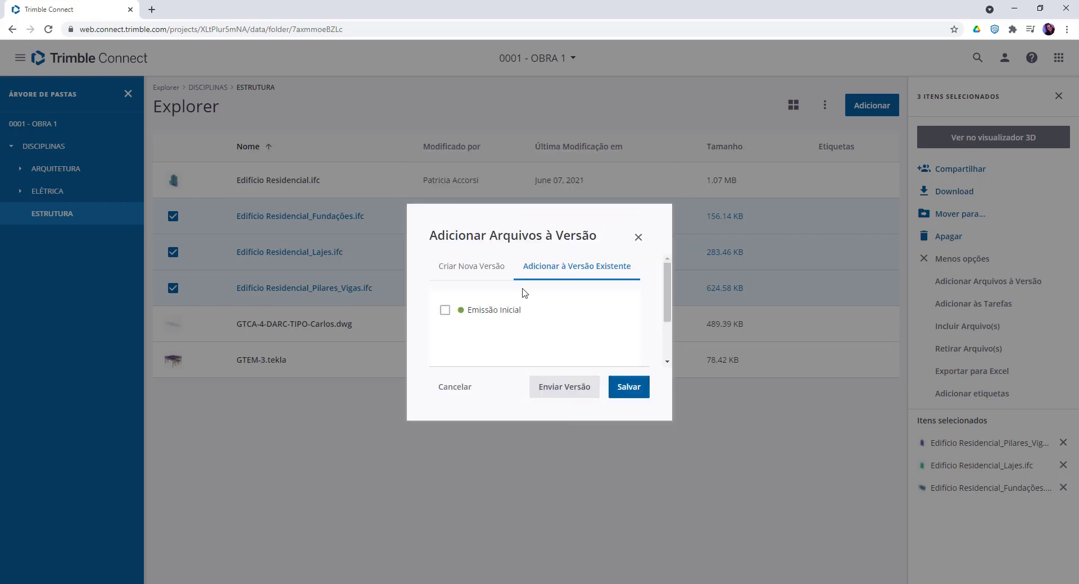
pyautogui.click(444, 310)
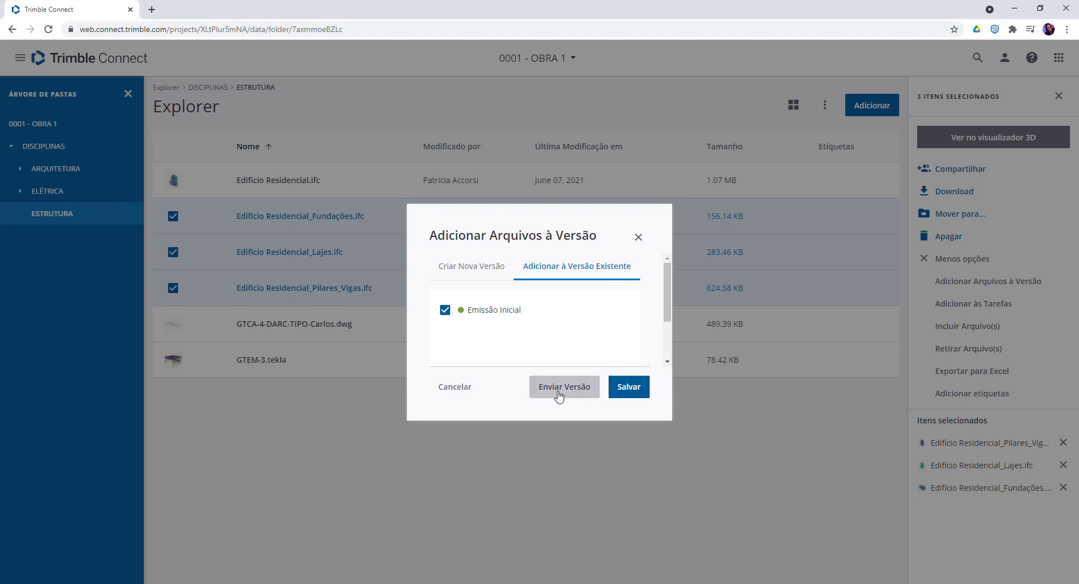
pyautogui.click(627, 393)
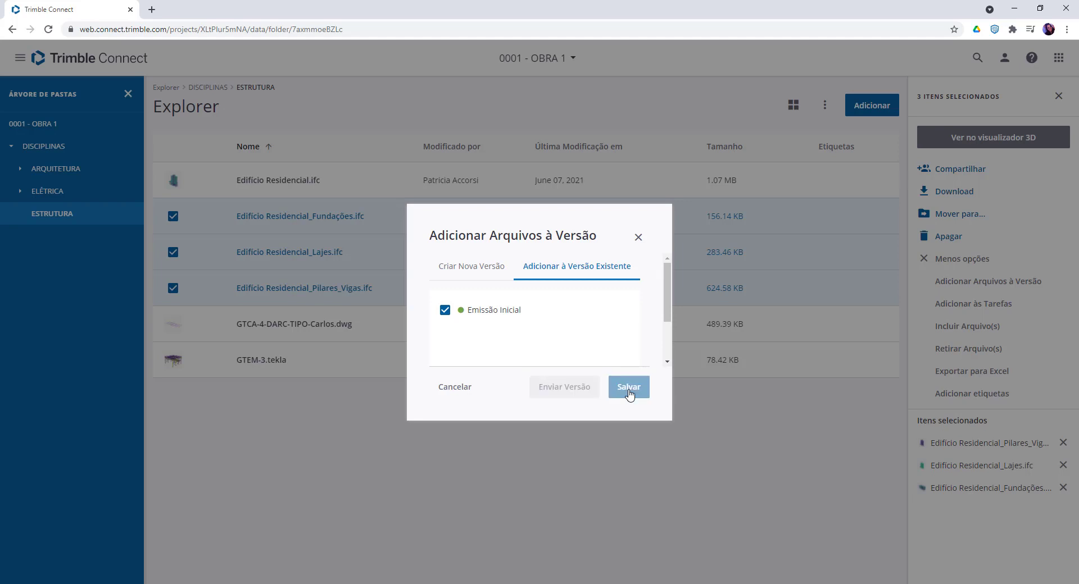
# Return to the releases list, open the details of Emissão Inicial and view its activity history.
pyautogui.click(128, 94)
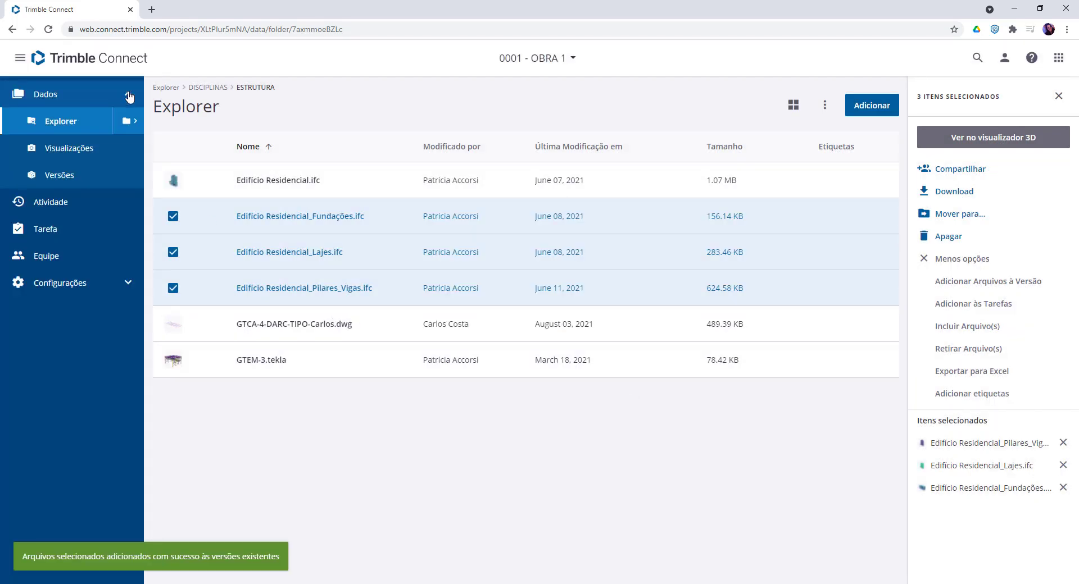
pyautogui.click(58, 177)
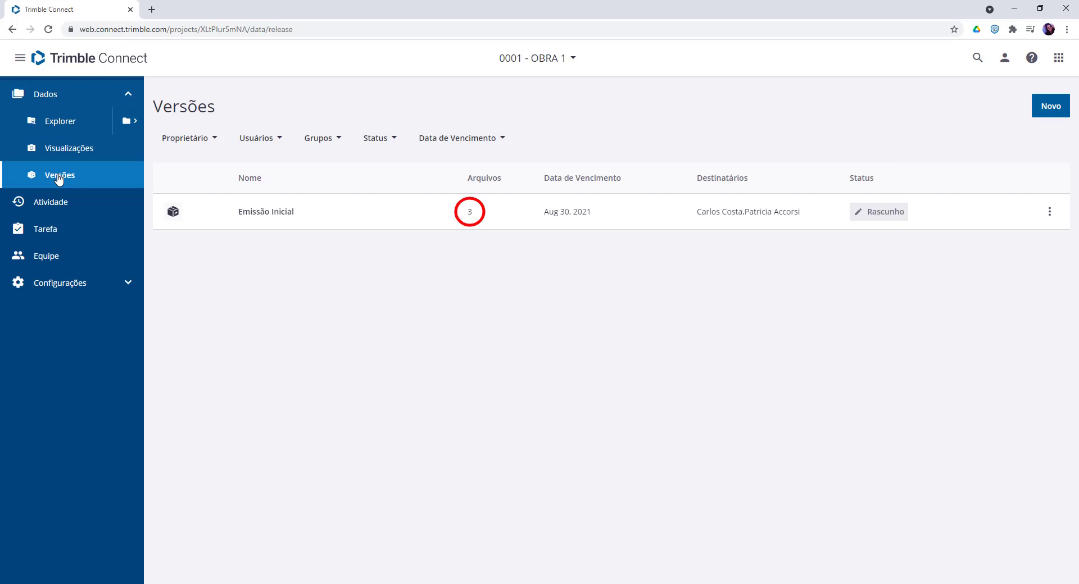
pyautogui.middleClick(58, 176)
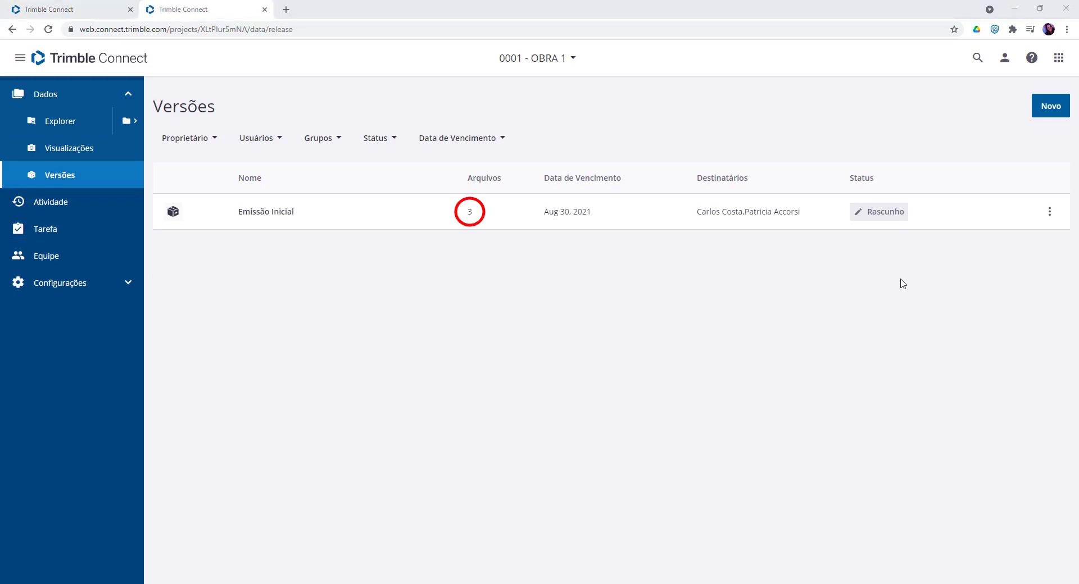
pyautogui.click(1049, 212)
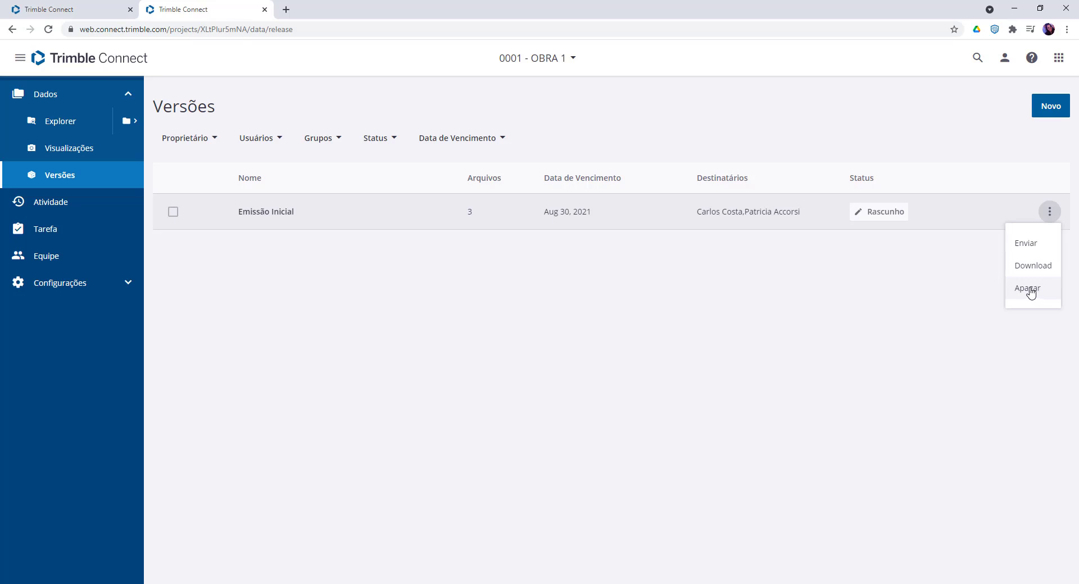
pyautogui.click(939, 224)
pyautogui.click(940, 222)
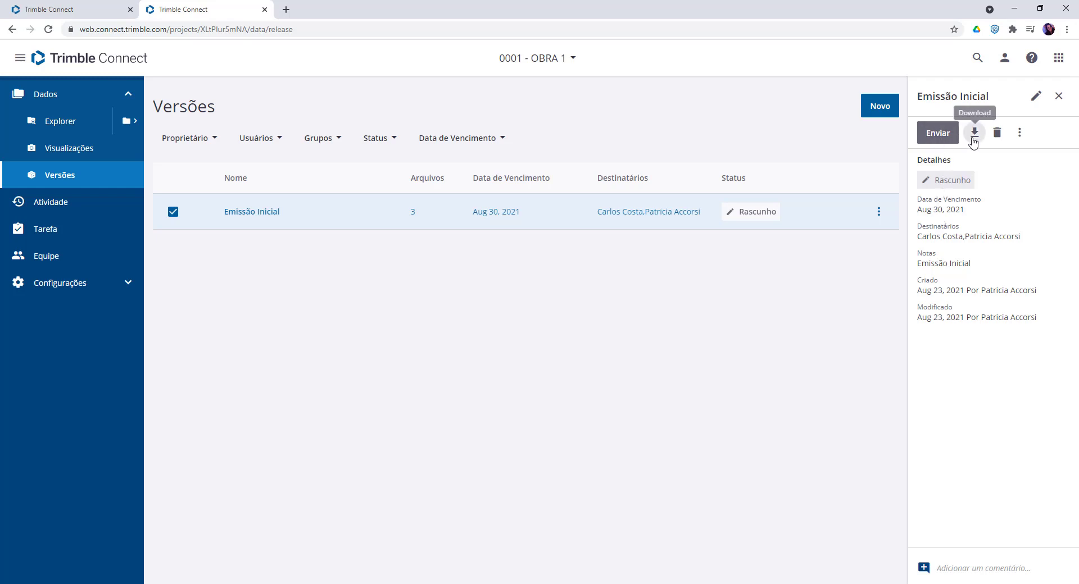
pyautogui.click(1020, 133)
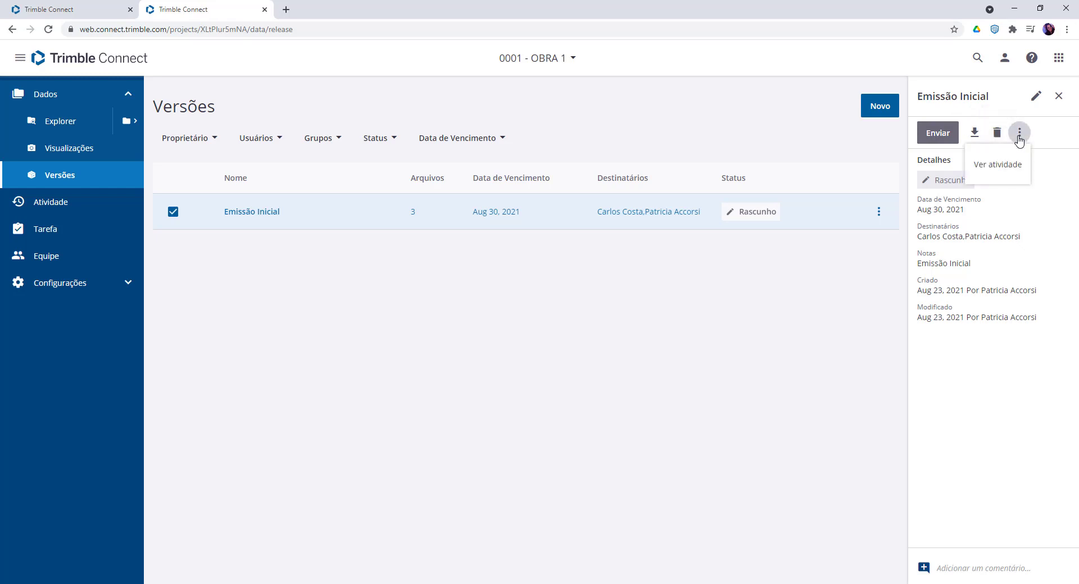
pyautogui.click(998, 164)
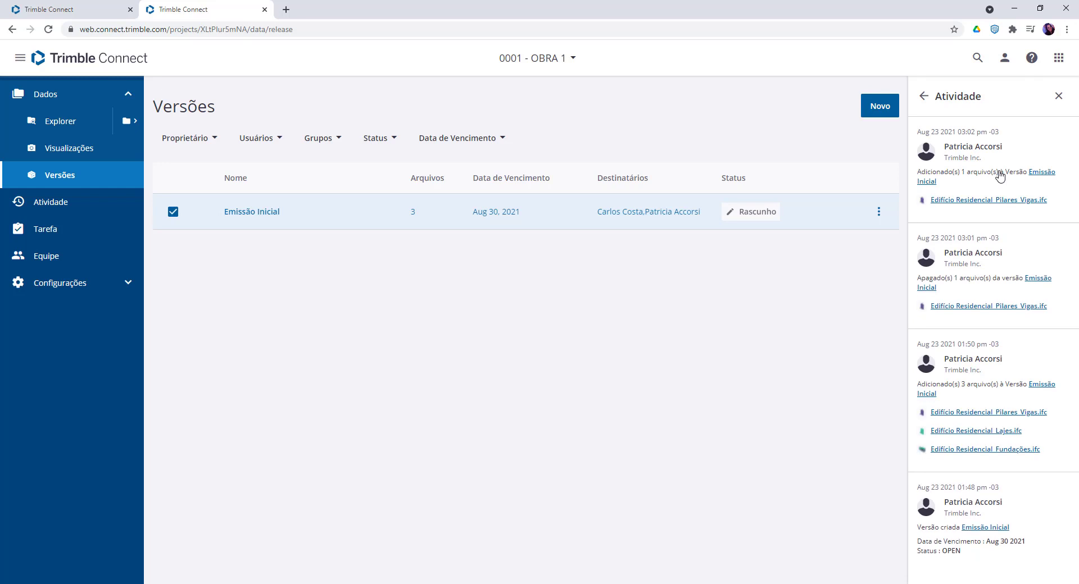
# Open the Emissão Inicial release and examine the sharing audience options for Edifício Residencial_Pilares_Vigas.ifc.
pyautogui.click(267, 214)
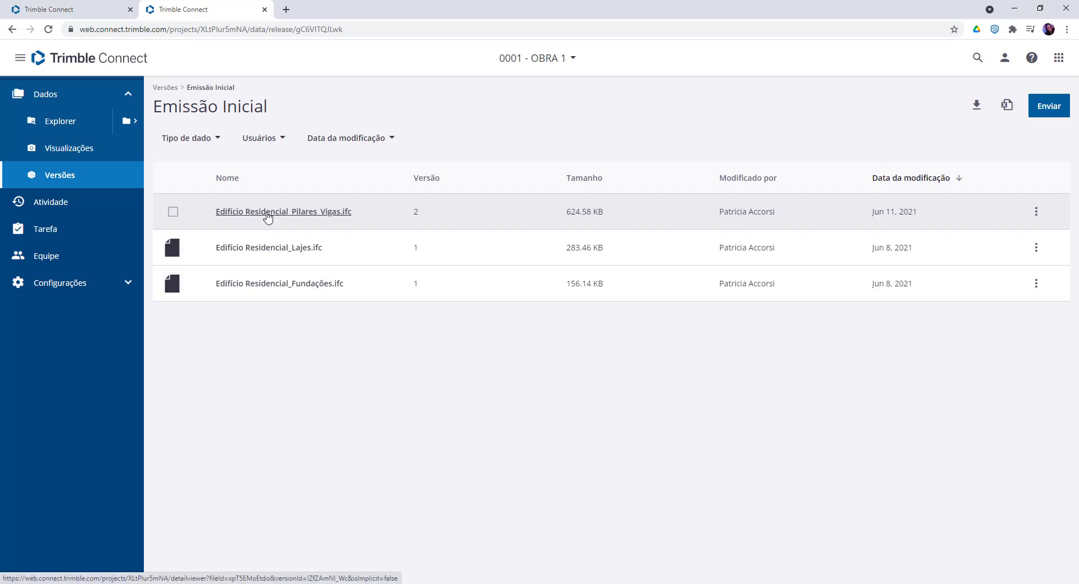
pyautogui.click(1036, 212)
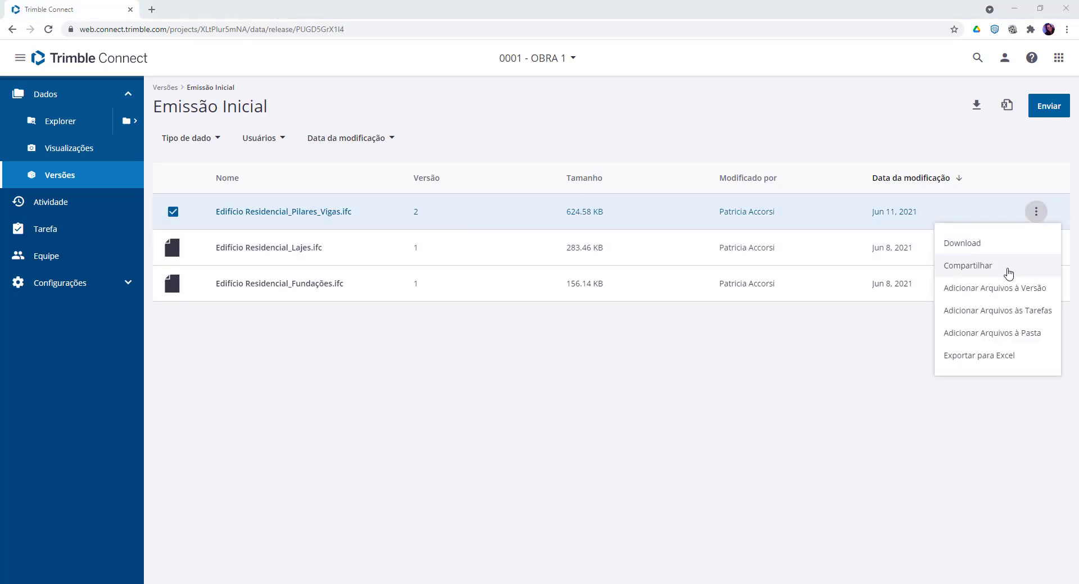
pyautogui.click(967, 266)
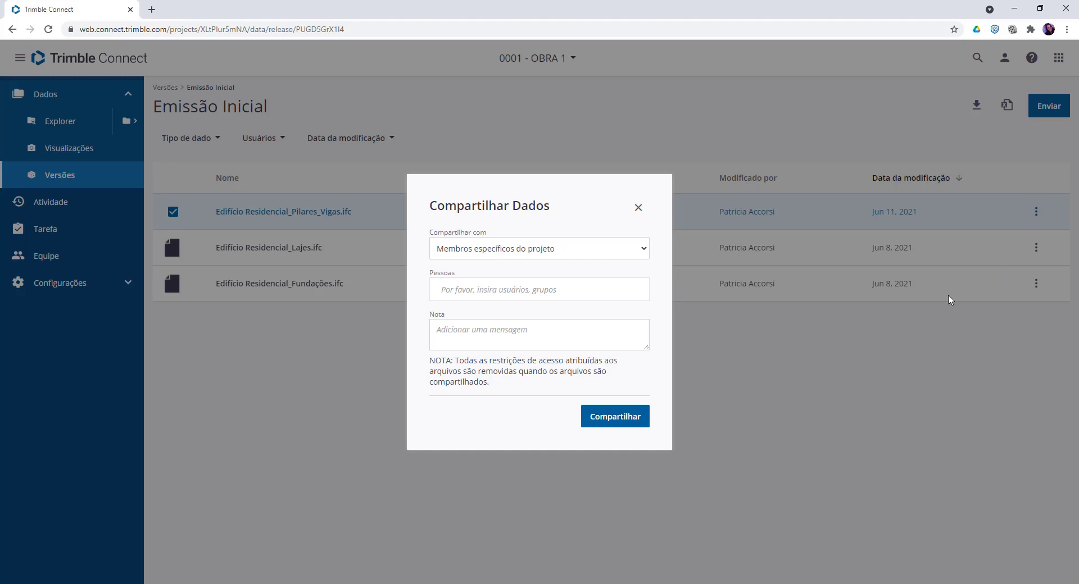
pyautogui.click(644, 252)
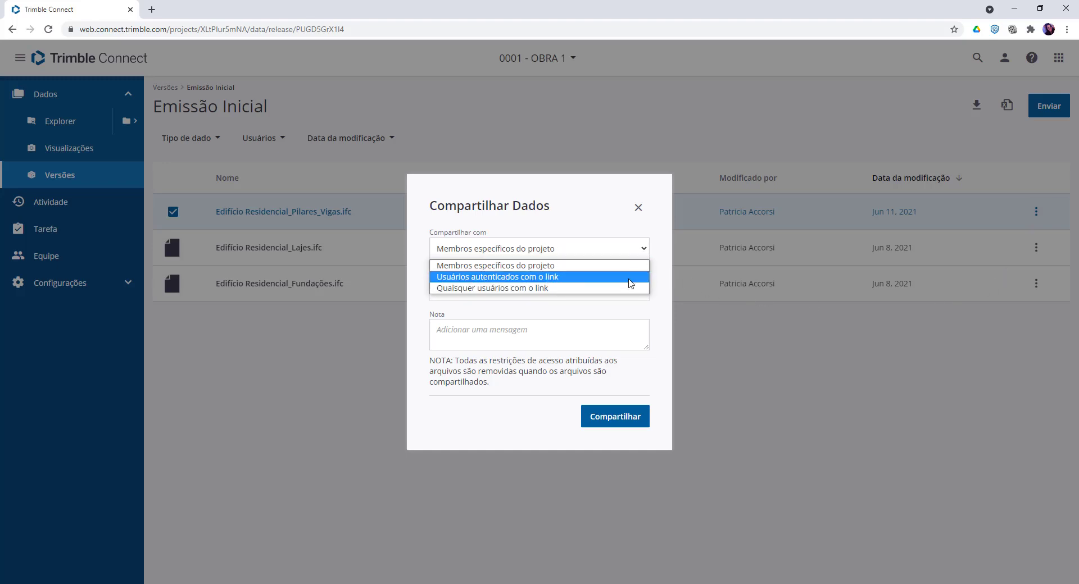
pyautogui.click(659, 312)
pyautogui.click(551, 291)
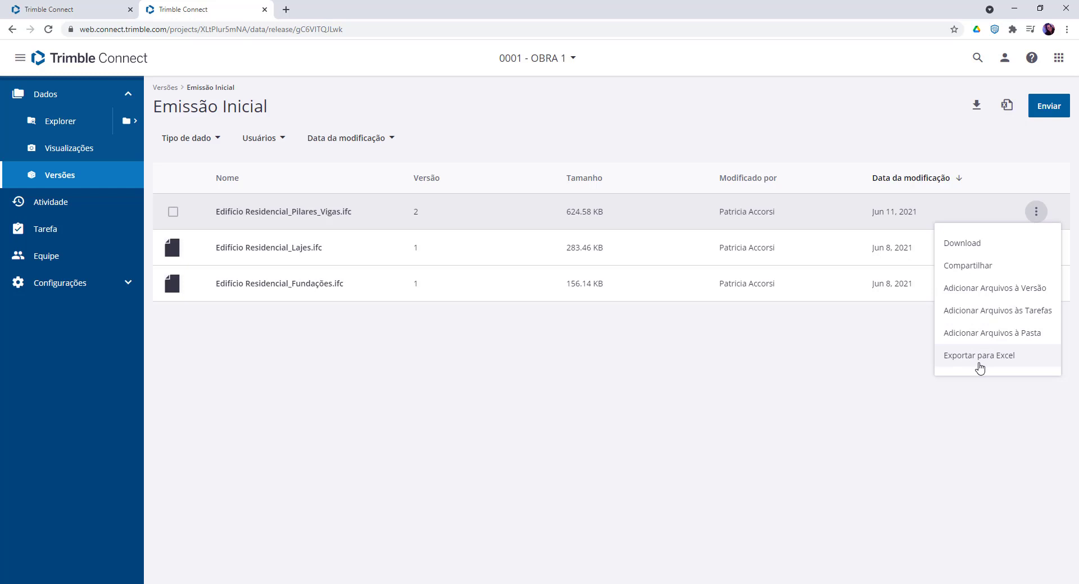
# Show the details of Edifício Residencial_Pilares_Vigas.ifc and check its additional actions.
pyautogui.click(825, 219)
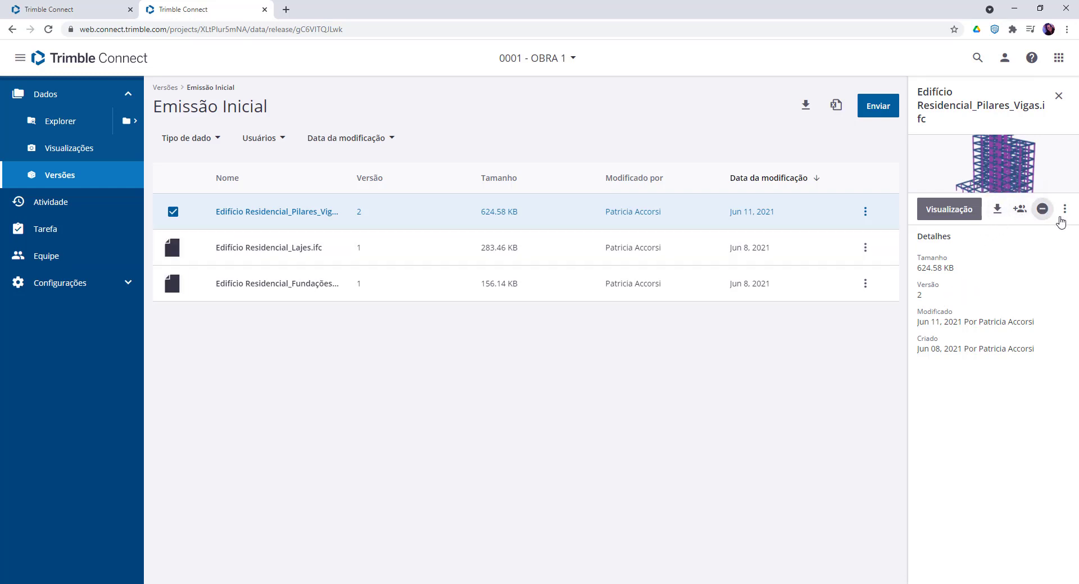
pyautogui.click(1064, 209)
pyautogui.click(1065, 211)
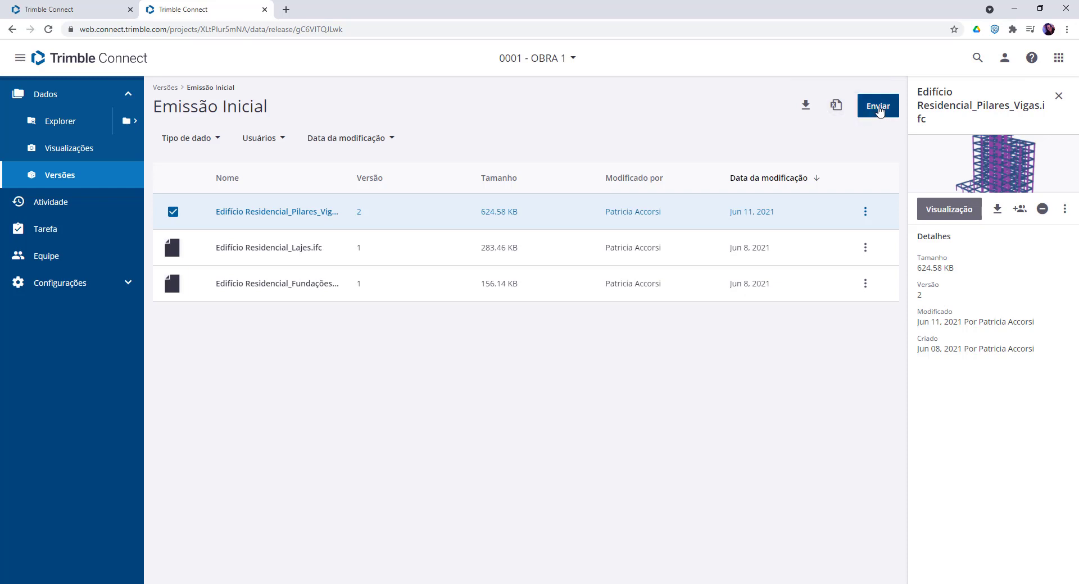
# Send the Emissão Inicial release and follow the Trimble Connect release link in its notification e-mail.
pyautogui.click(879, 110)
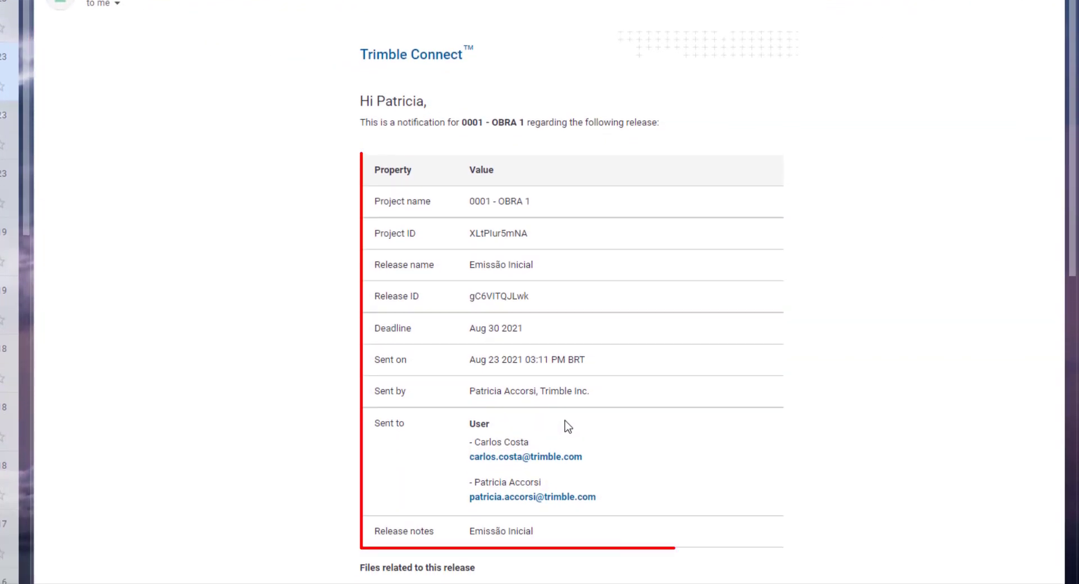
pyautogui.scroll(-6, 568, 427)
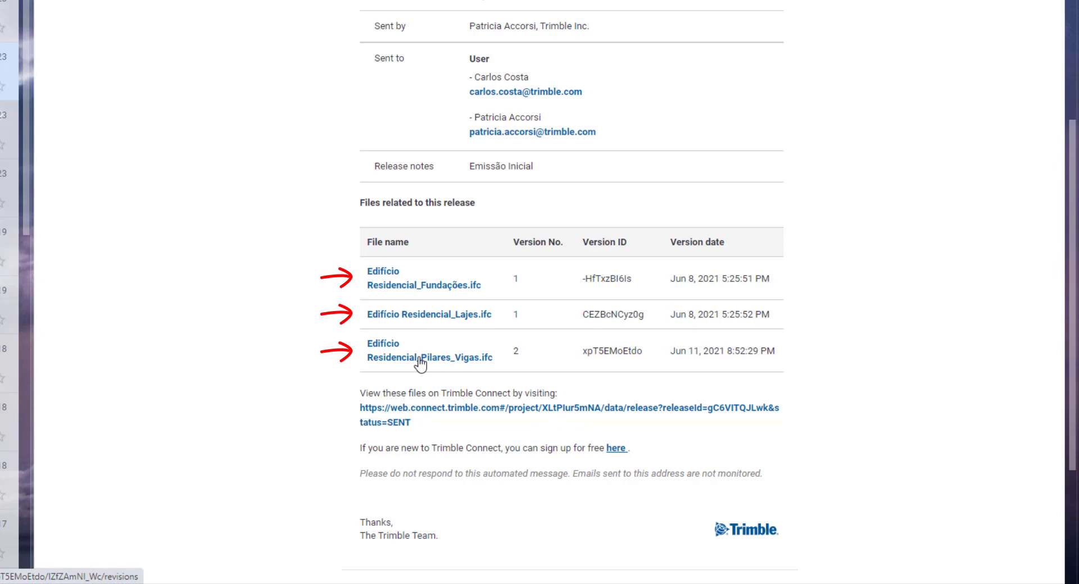
pyautogui.click(513, 415)
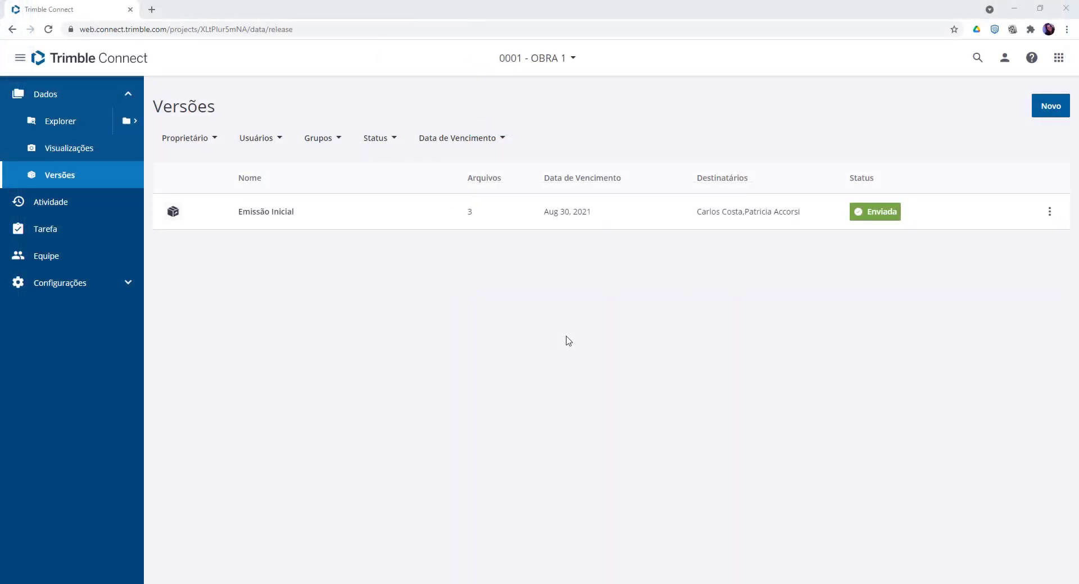